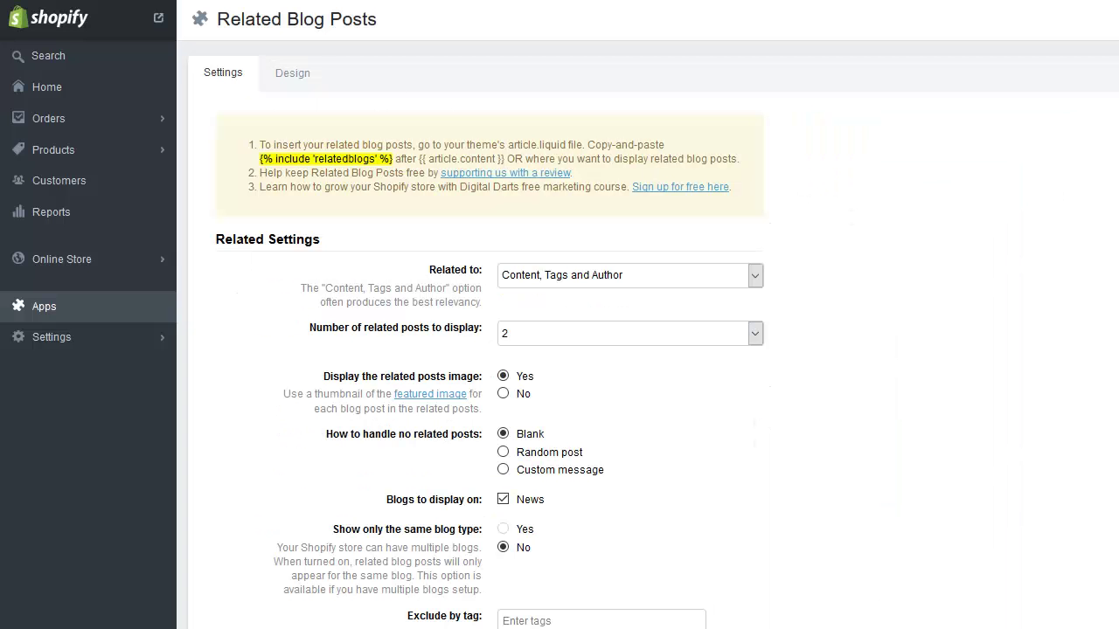
- Scroll to the app's setup instructions and copy the yellow {% include 'relatedblogs' %} snippet
{"action": "scroll", "coordinate": [654, 335], "scroll_direction": "down", "scroll_amount": 1}
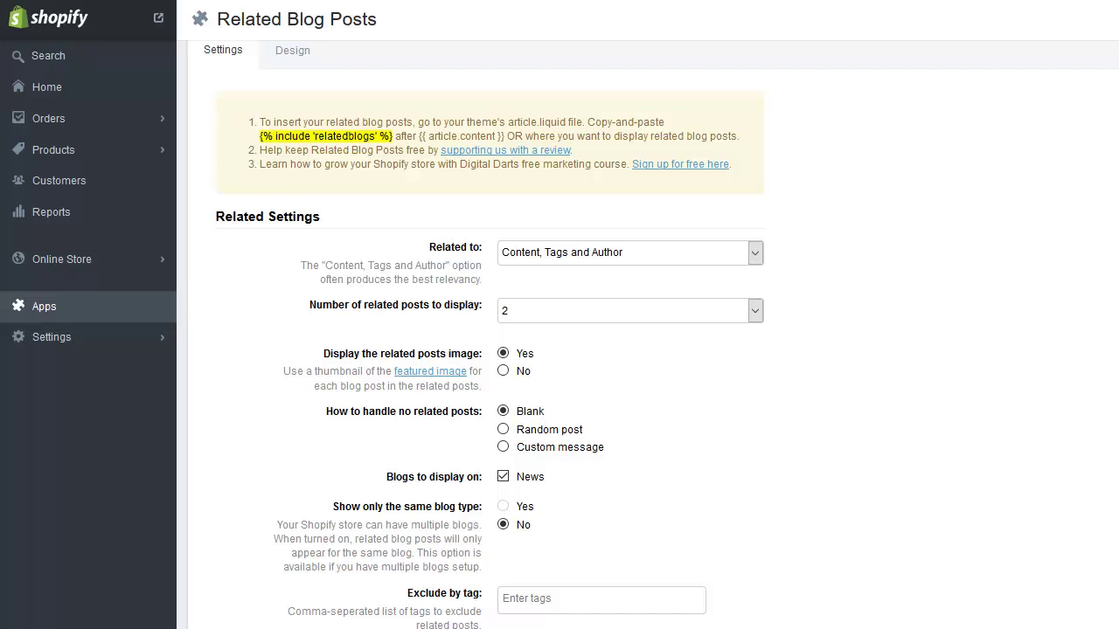
{"action": "scroll", "coordinate": [653, 334], "scroll_direction": "down", "scroll_amount": 1}
{"action": "scroll", "coordinate": [784, 230], "scroll_direction": "down", "scroll_amount": 1}
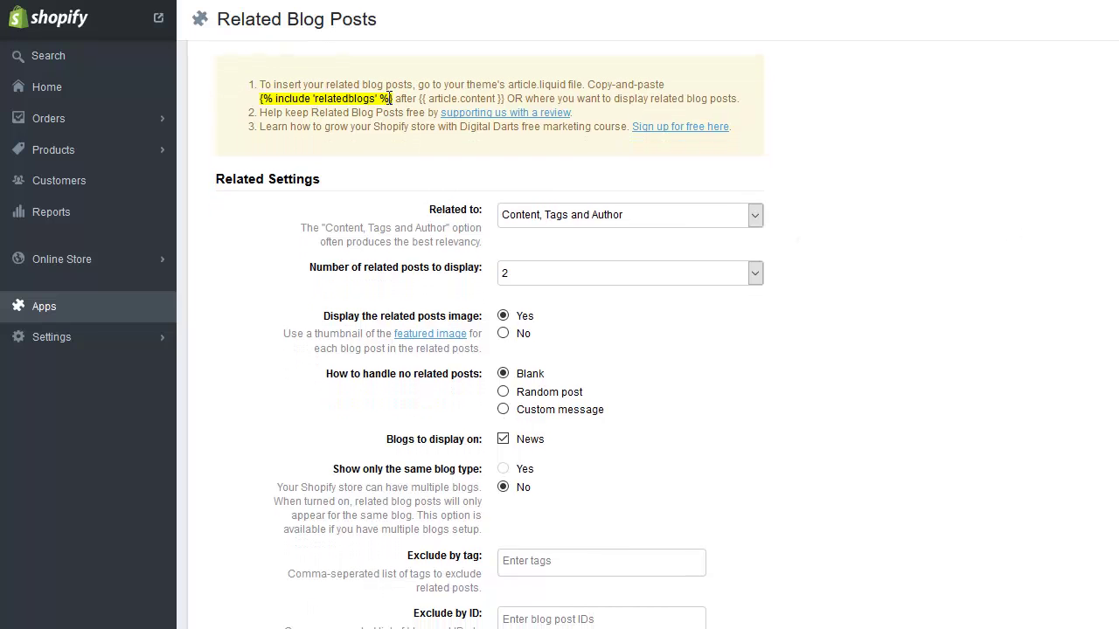
{"action": "left_click_drag", "start_coordinate": [389, 100], "coordinate": [248, 105]}
{"action": "key", "text": "ctrl+c"}
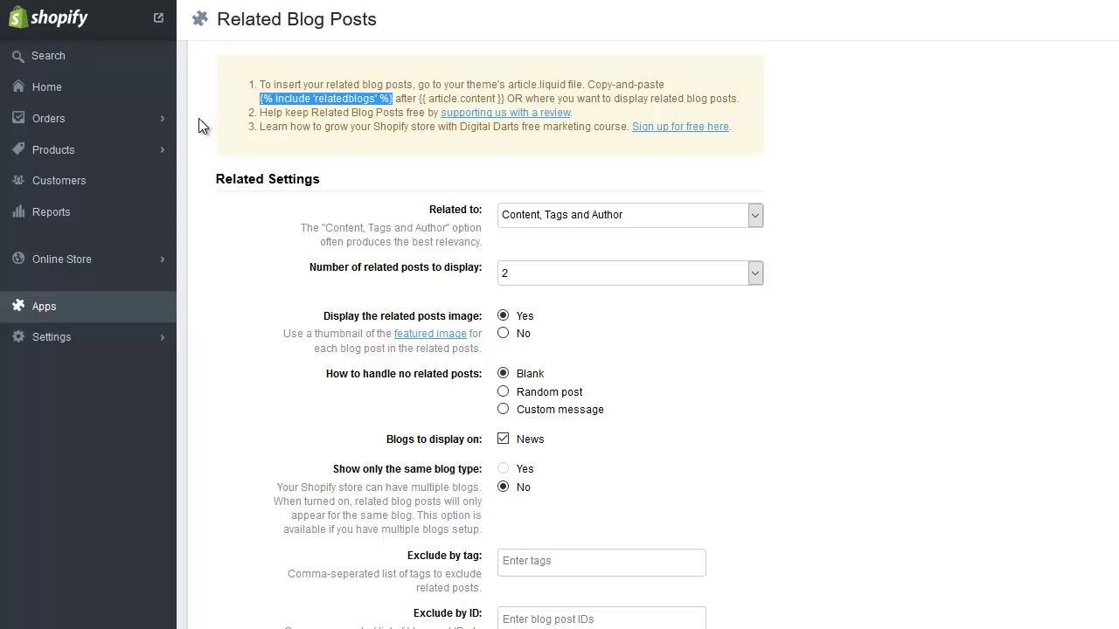
- Open the Solo theme's code editor from Online Store > Themes
{"action": "left_click", "coordinate": [73, 265]}
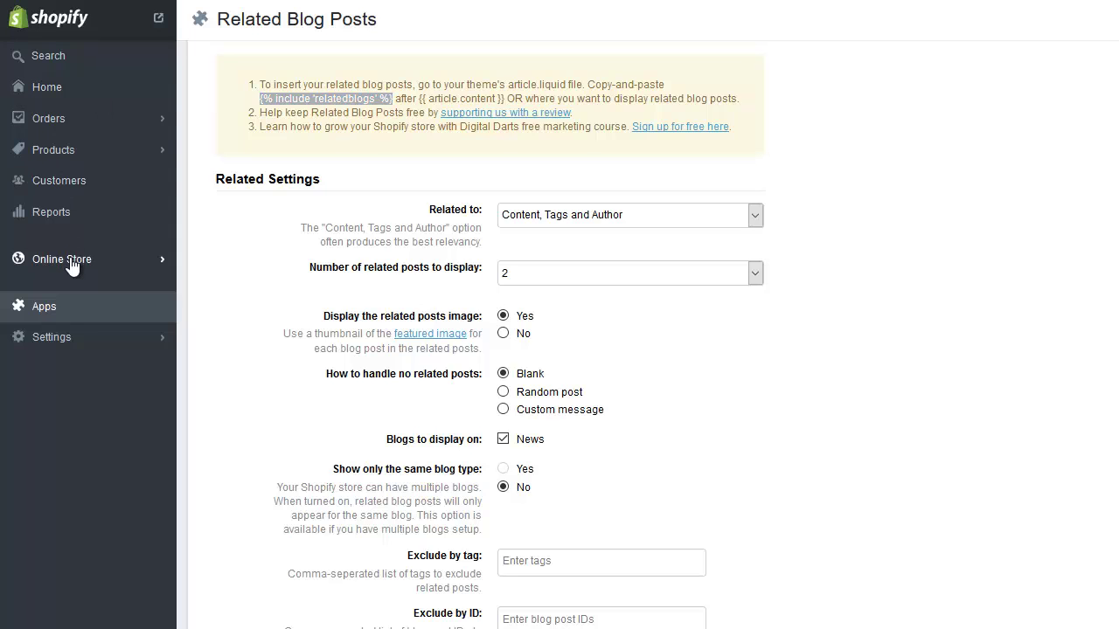
{"action": "left_click", "coordinate": [74, 158]}
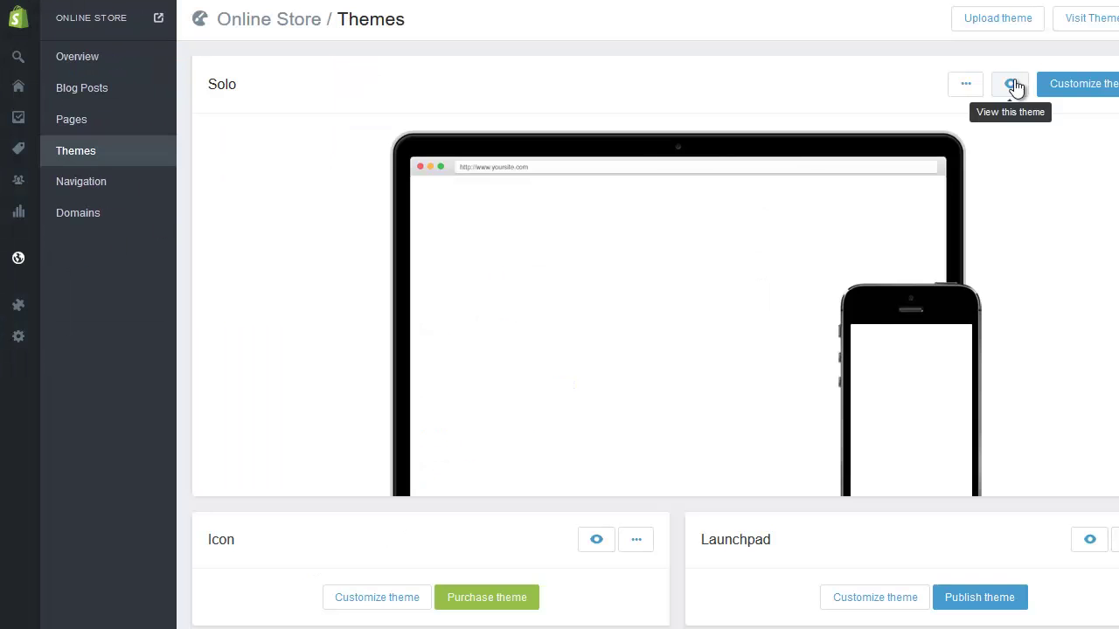
{"action": "left_click", "coordinate": [967, 85]}
{"action": "left_click", "coordinate": [956, 148]}
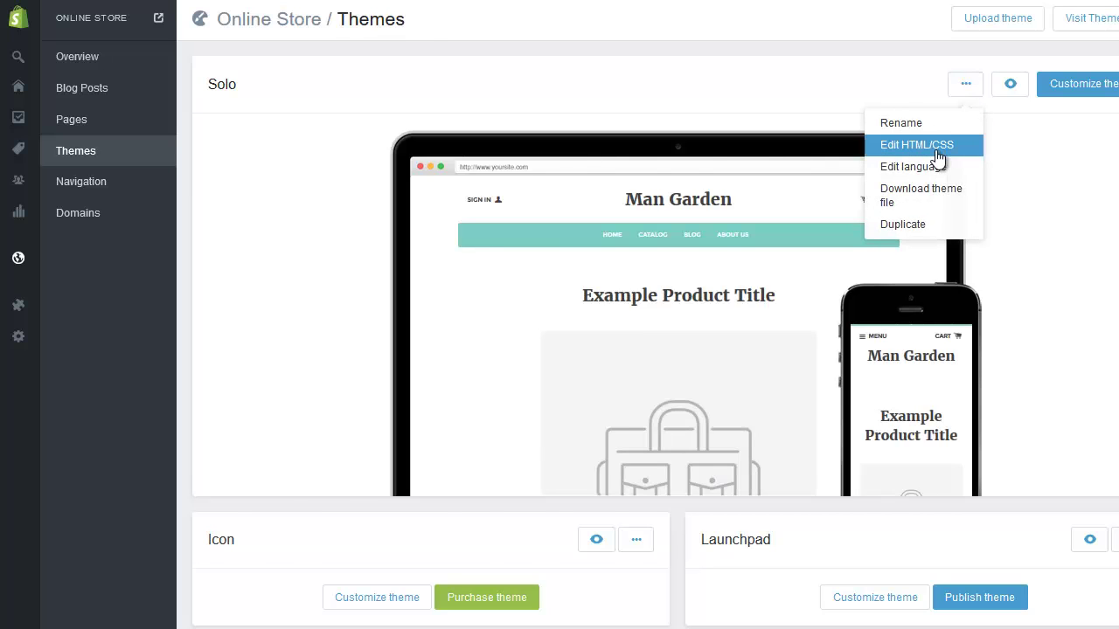
- Paste {% include 'relatedblogs' %} below {{ article.content }} in article.liquid and save the file
{"action": "key", "text": "ctrl+v"}
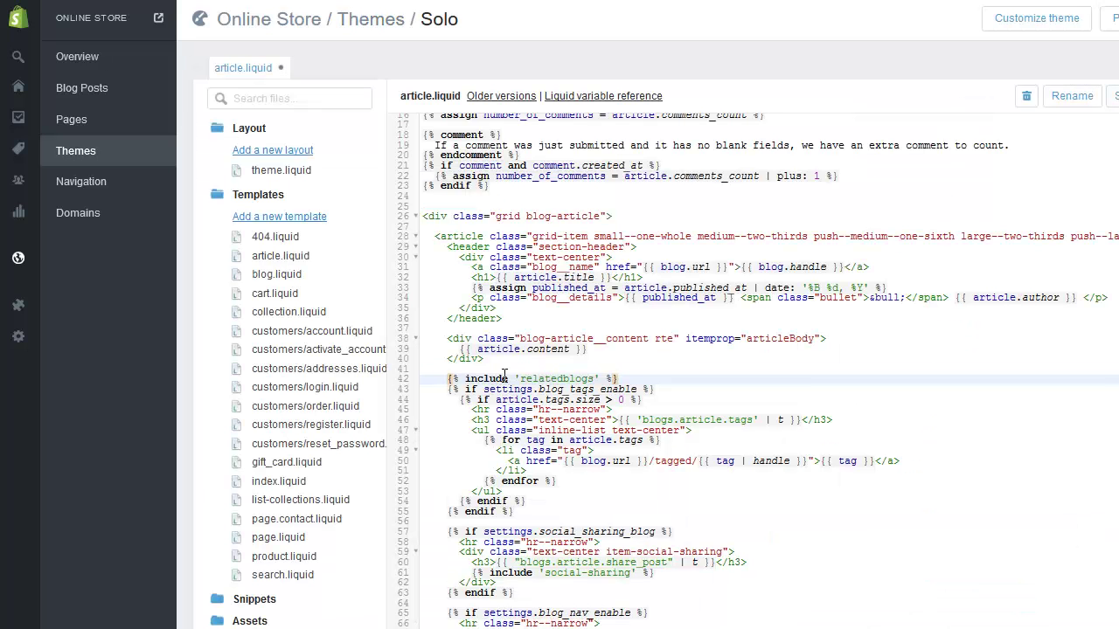
{"action": "left_click", "coordinate": [641, 373]}
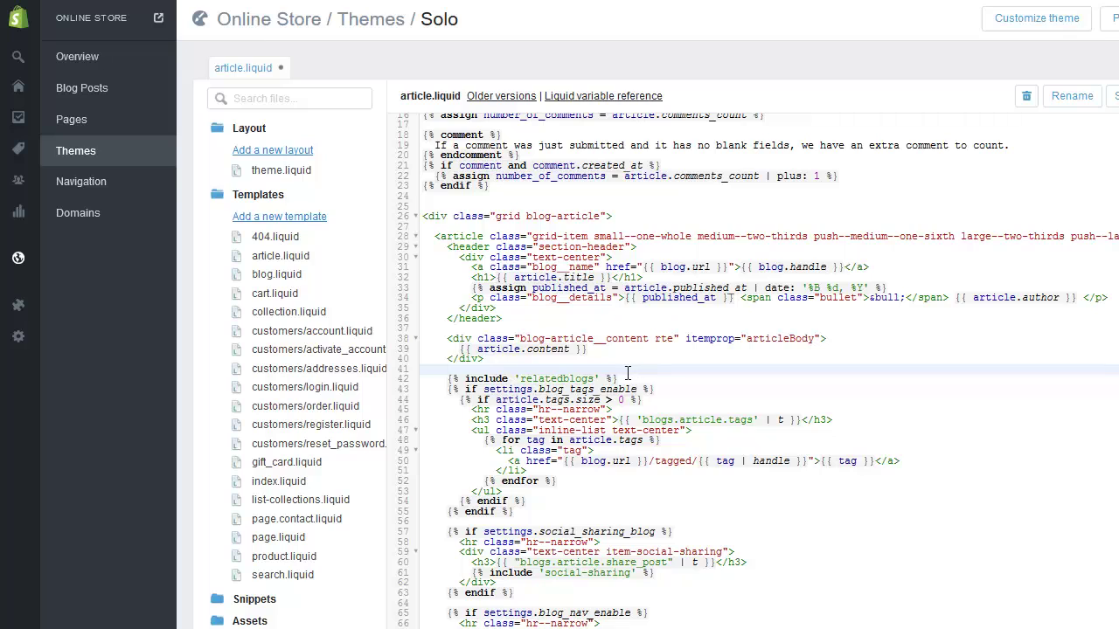
{"action": "left_click", "coordinate": [625, 378]}
{"action": "key", "text": "Return"}
{"action": "left_click", "coordinate": [625, 379]}
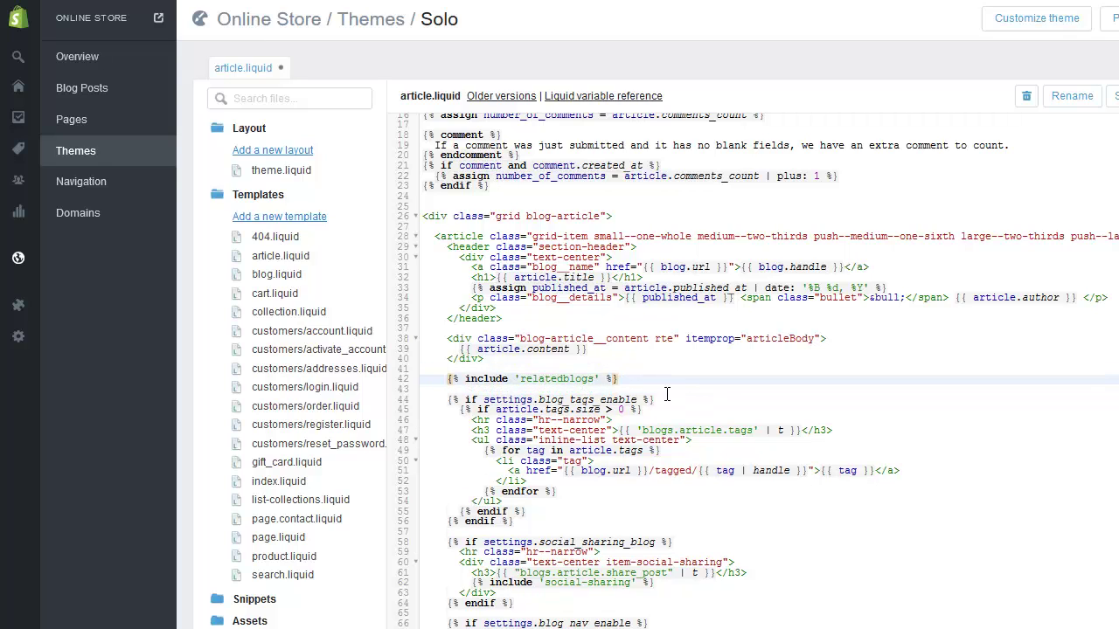
{"action": "left_click_drag", "start_coordinate": [563, 378], "coordinate": [547, 382]}
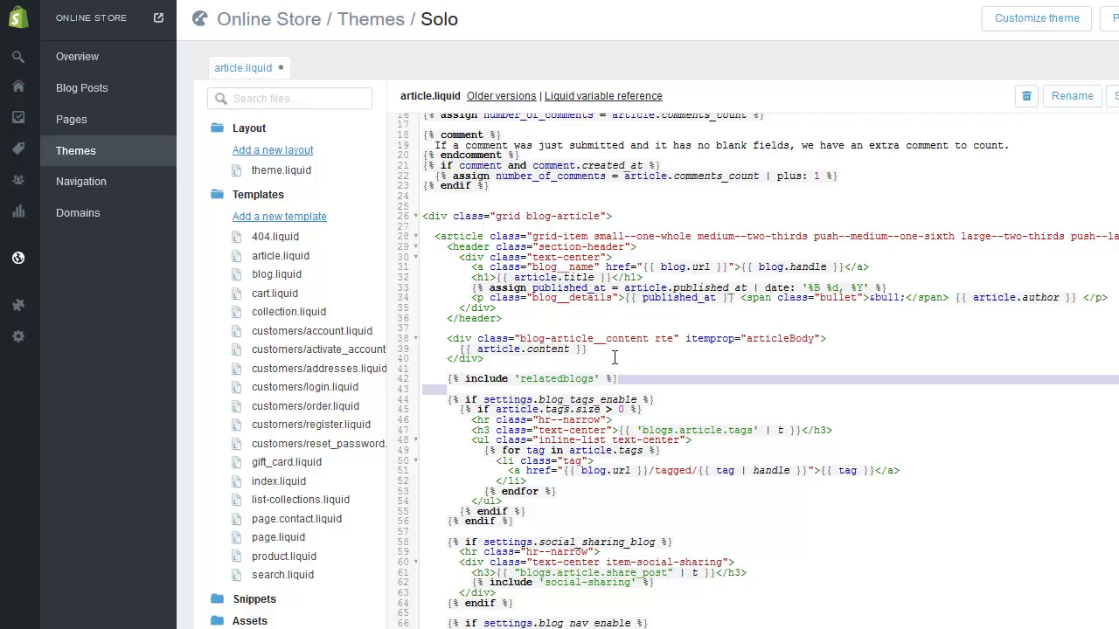
{"action": "mouse_move", "coordinate": [587, 349]}
{"action": "left_mouse_down"}
{"action": "mouse_move", "coordinate": [469, 351]}
{"action": "mouse_move", "coordinate": [591, 353]}
{"action": "mouse_move", "coordinate": [575, 353]}
{"action": "left_mouse_up"}
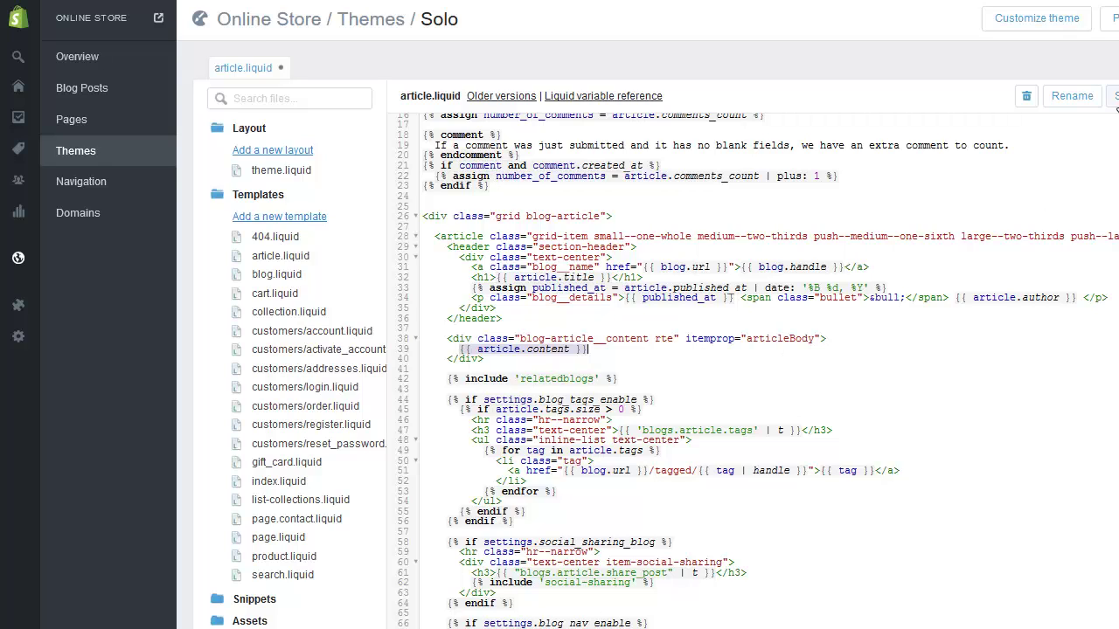
{"action": "key", "text": "ctrl+s"}
{"action": "mouse_move", "coordinate": [53, 175]}
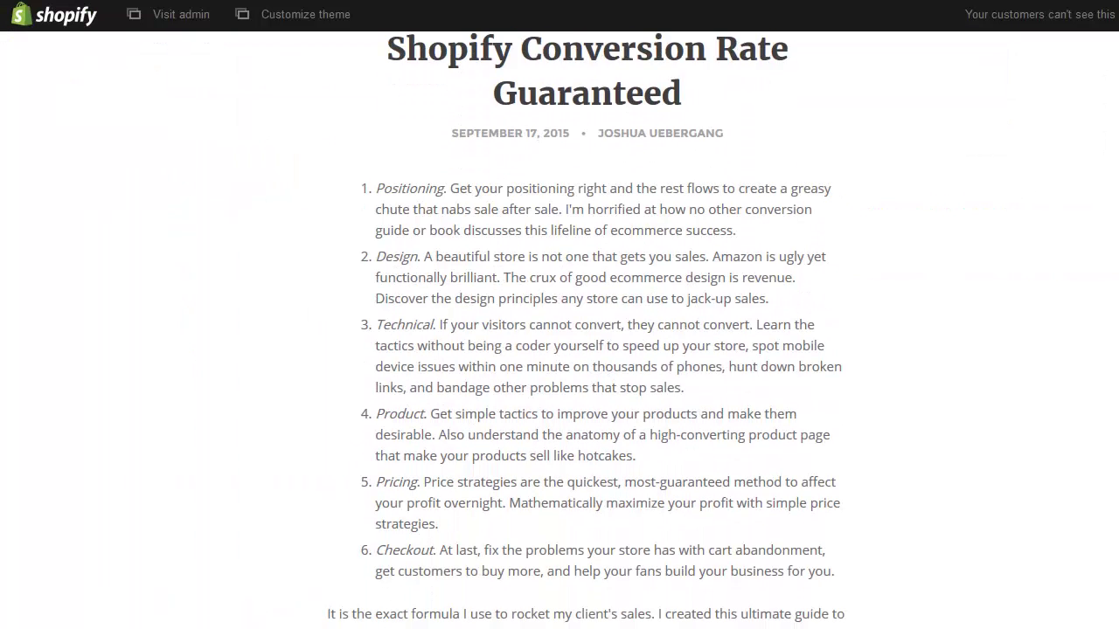
- Scroll the storefront blog article down to the new Related Posts section
{"action": "scroll", "coordinate": [586, 330], "scroll_direction": "up", "scroll_amount": 2}
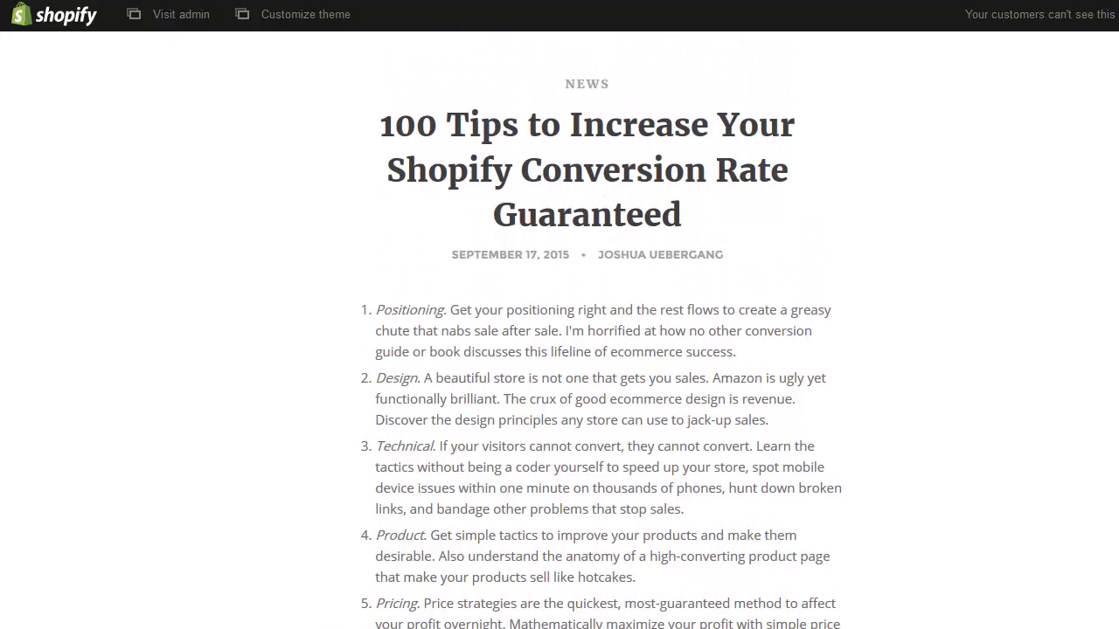
{"action": "scroll", "coordinate": [586, 350], "scroll_direction": "down", "scroll_amount": 1}
{"action": "scroll", "coordinate": [585, 349], "scroll_direction": "down", "scroll_amount": 1}
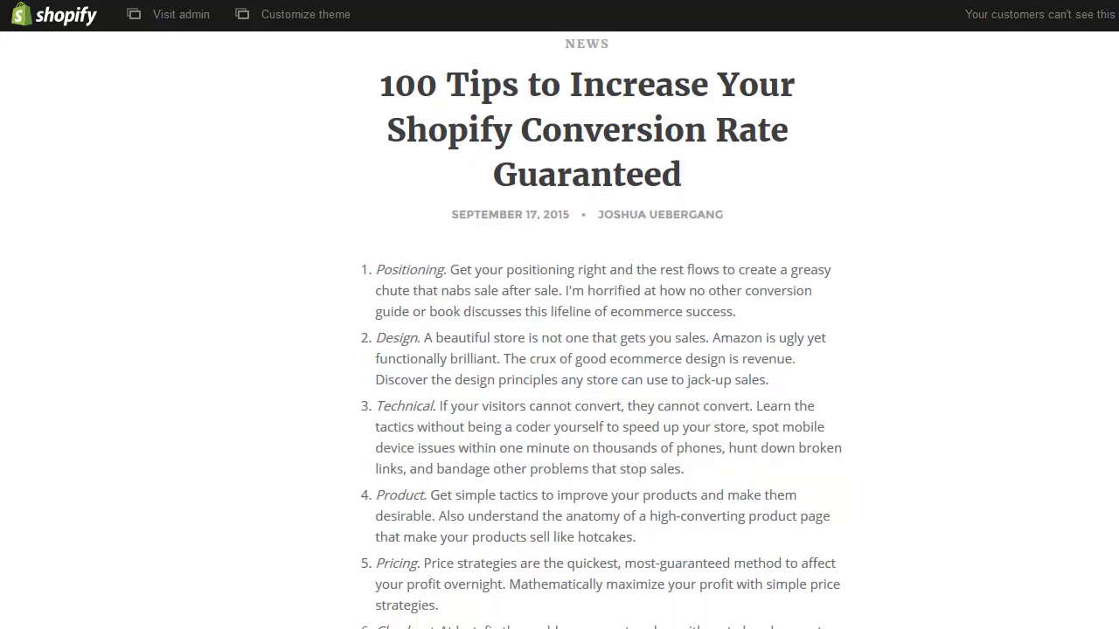
{"action": "scroll", "coordinate": [918, 332], "scroll_direction": "down", "scroll_amount": 3}
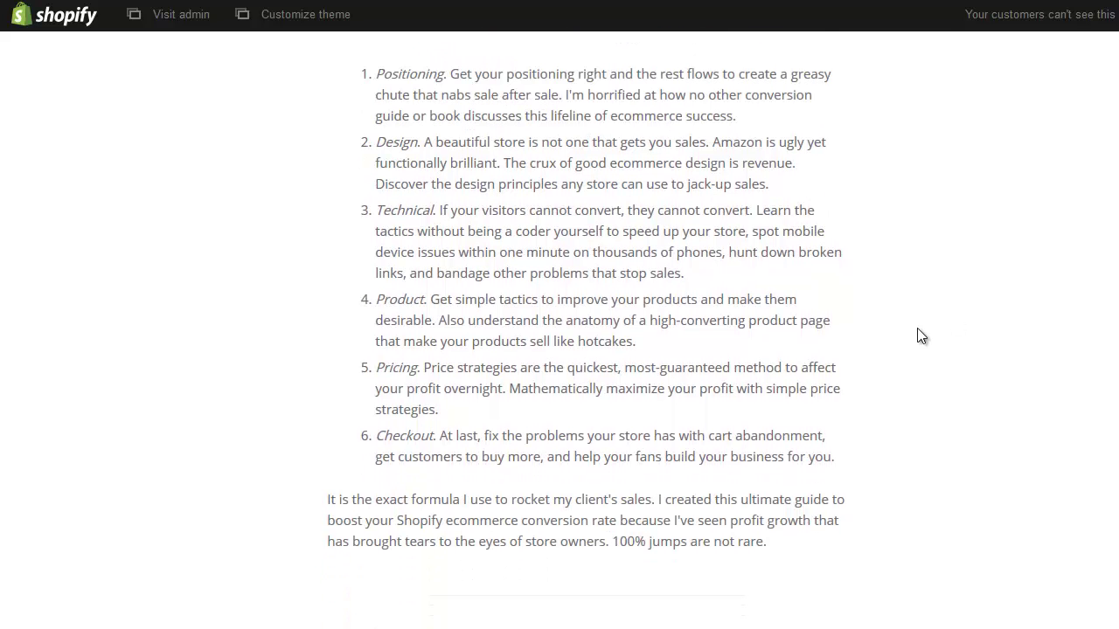
{"action": "scroll", "coordinate": [702, 385], "scroll_direction": "down", "scroll_amount": 3}
{"action": "left_click_drag", "start_coordinate": [580, 304], "coordinate": [655, 442]}
{"action": "left_click", "coordinate": [560, 358]}
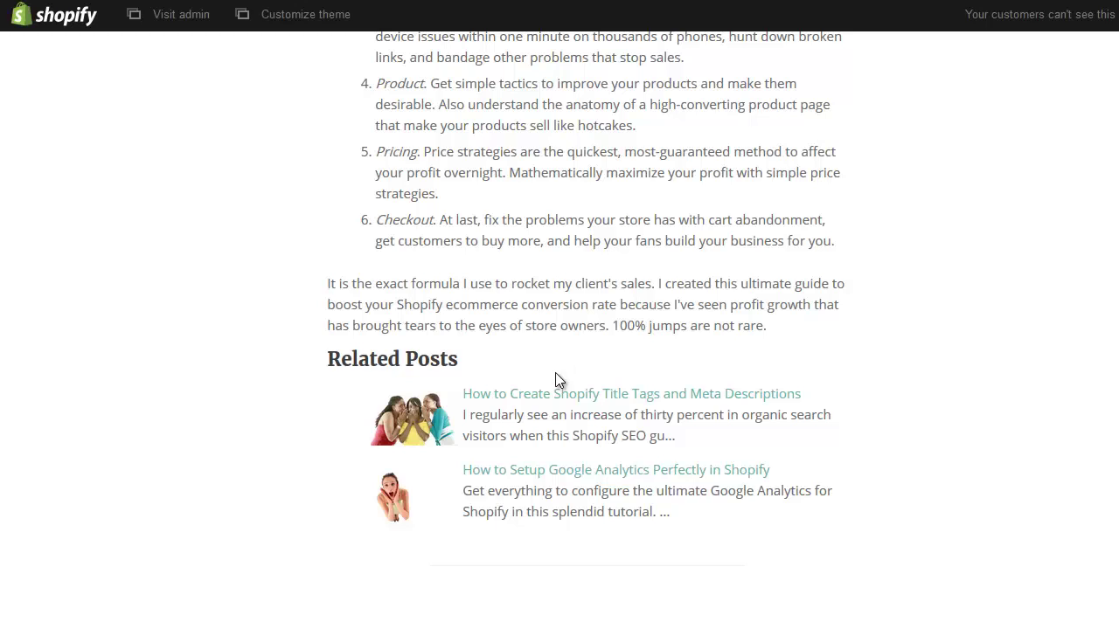
- Highlight the two related posts' titles and excerpts to point them out
{"action": "left_click_drag", "start_coordinate": [442, 410], "coordinate": [233, 114]}
{"action": "left_click_drag", "start_coordinate": [516, 418], "coordinate": [652, 451]}
{"action": "left_click", "coordinate": [652, 451]}
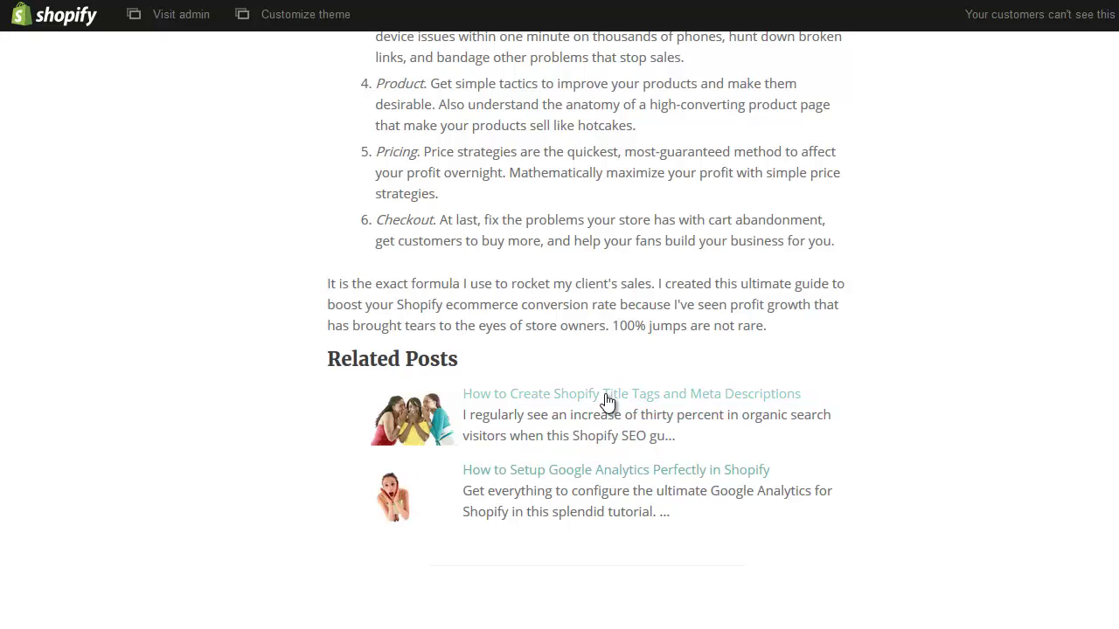
{"action": "left_click_drag", "start_coordinate": [598, 512], "coordinate": [447, 420]}
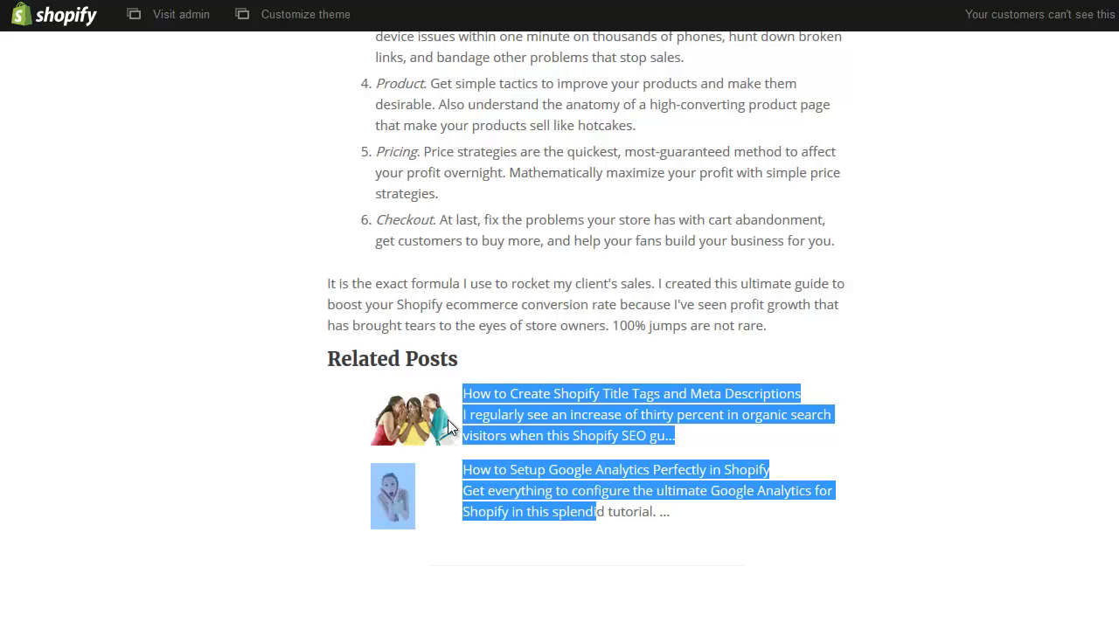
{"action": "left_click", "coordinate": [576, 306]}
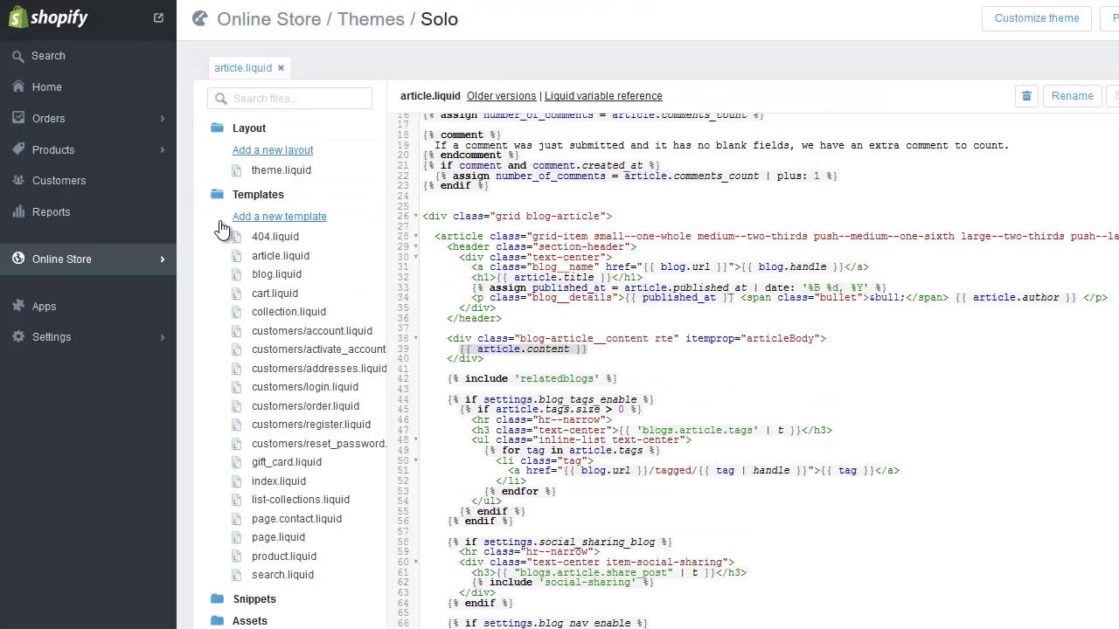
- Open the Related Blog Posts app from Apps, review its Settings, and switch to Design
{"action": "left_click", "coordinate": [33, 314]}
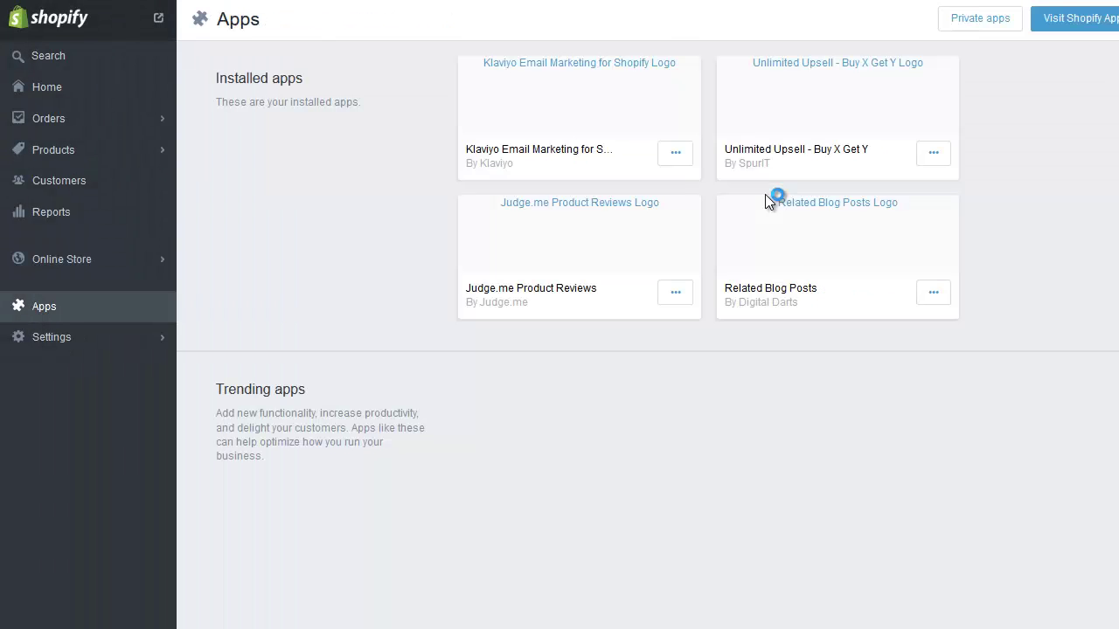
{"action": "left_click", "coordinate": [844, 243]}
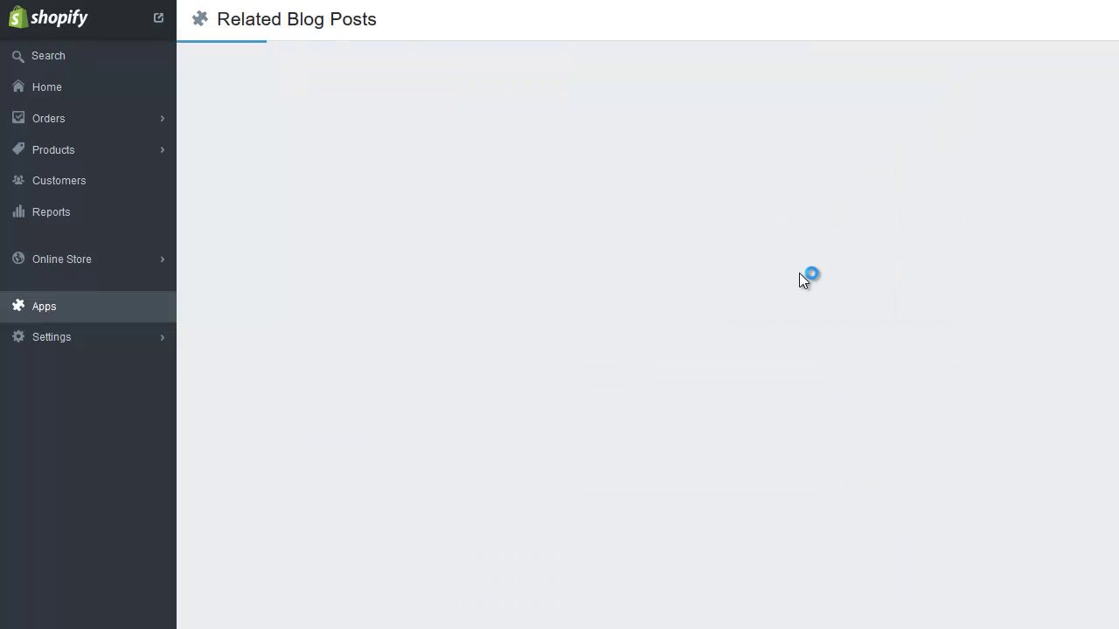
{"action": "scroll", "coordinate": [757, 312], "scroll_direction": "down", "scroll_amount": 1}
{"action": "scroll", "coordinate": [757, 312], "scroll_direction": "down", "scroll_amount": 1}
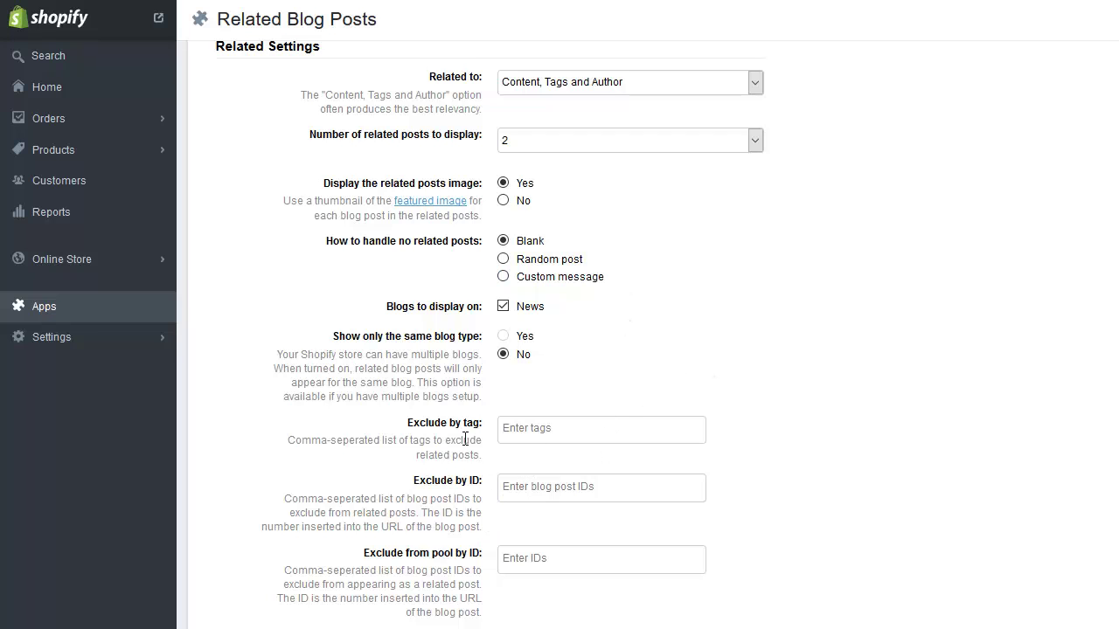
{"action": "scroll", "coordinate": [615, 440], "scroll_direction": "up", "scroll_amount": 1}
{"action": "scroll", "coordinate": [563, 412], "scroll_direction": "up", "scroll_amount": 1}
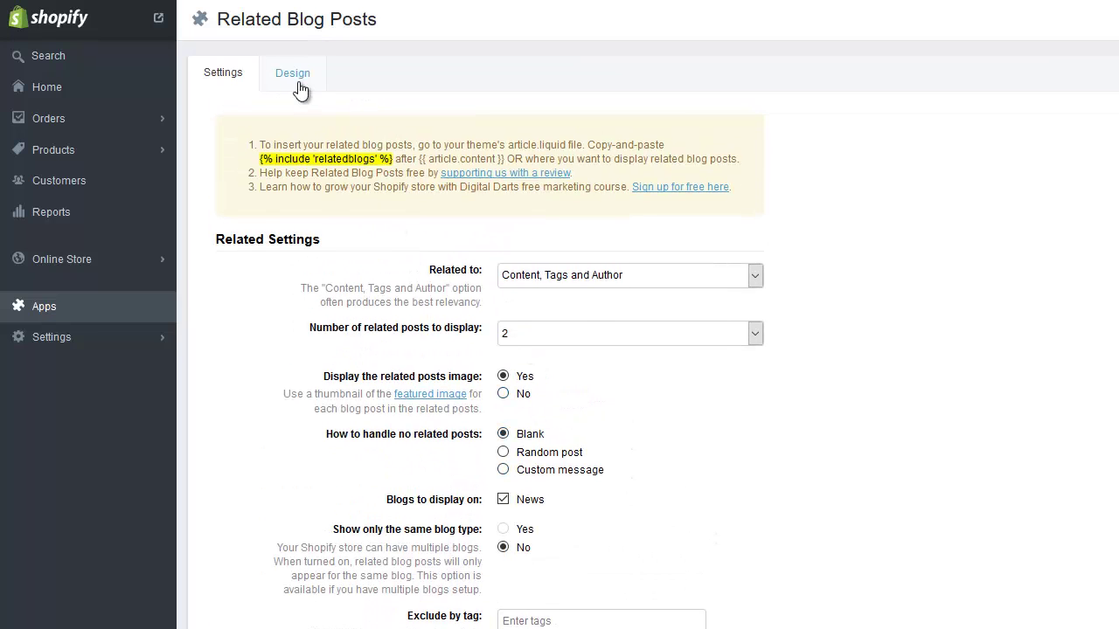
{"action": "left_click", "coordinate": [296, 77]}
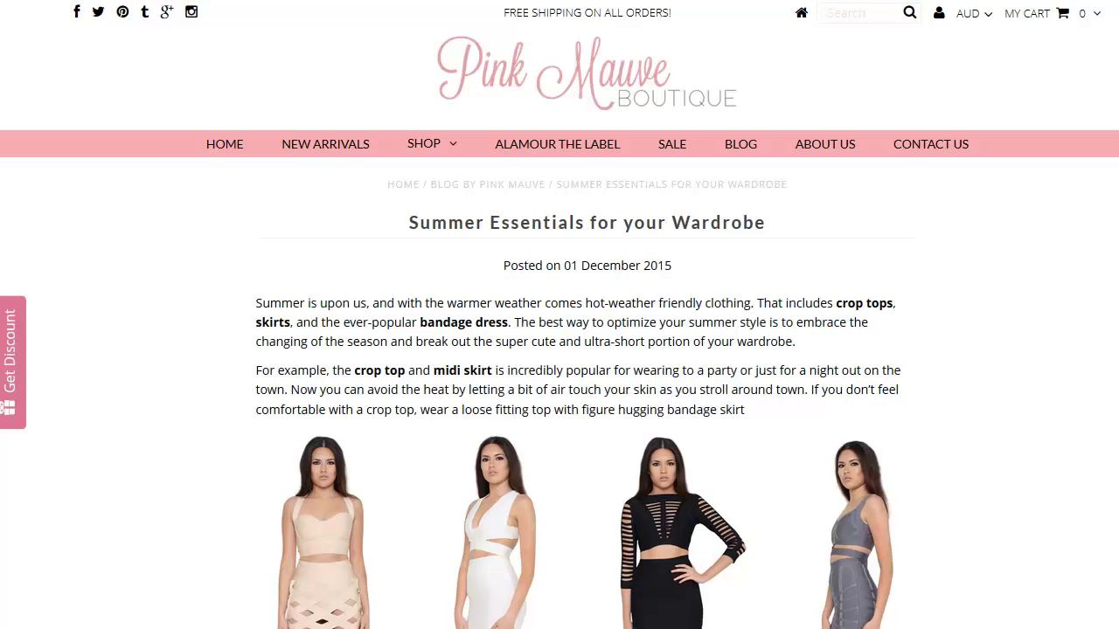
- Scroll the Summer Essentials for your Wardrobe post down to its four Related Posts
{"action": "scroll", "coordinate": [559, 314], "scroll_direction": "down", "scroll_amount": 15}
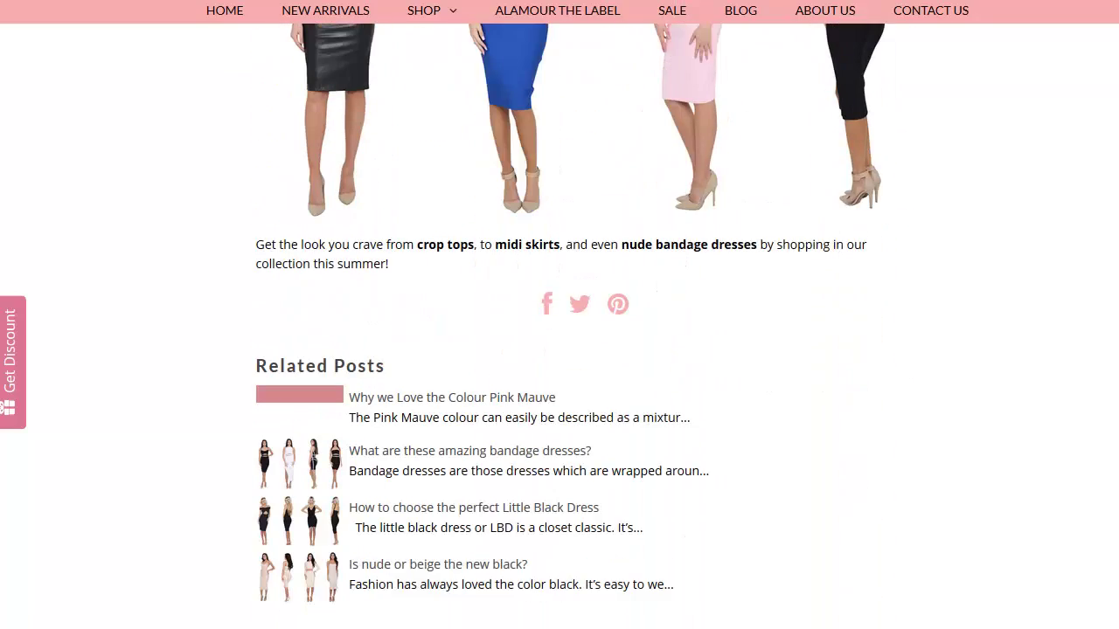
{"action": "scroll", "coordinate": [560, 314], "scroll_direction": "down", "scroll_amount": 2}
{"action": "scroll", "coordinate": [559, 314], "scroll_direction": "down", "scroll_amount": 2}
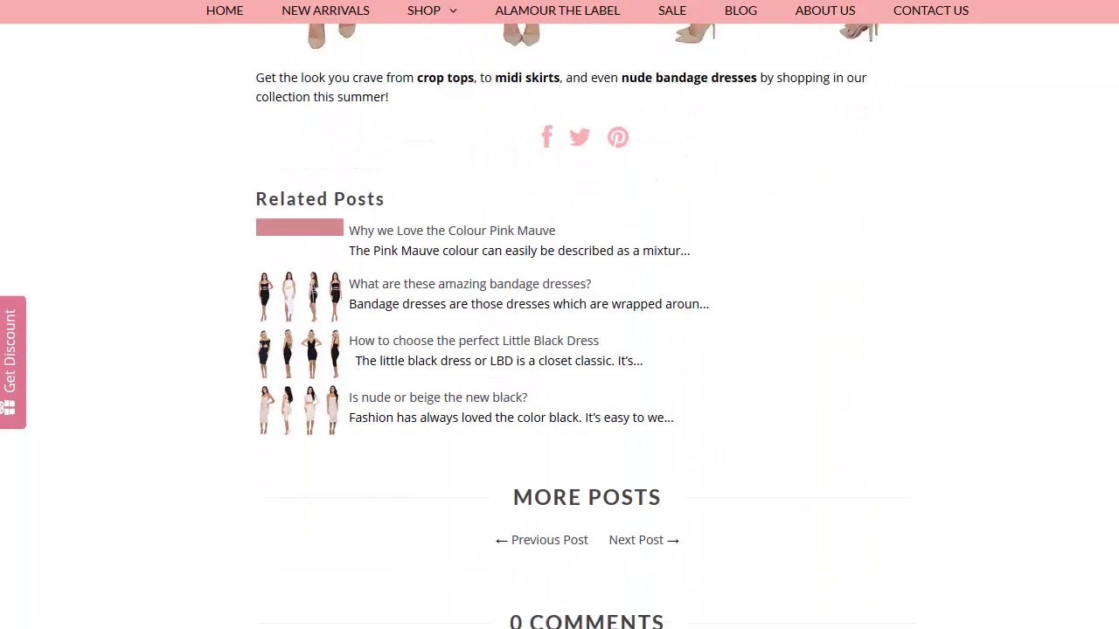
{"action": "scroll", "coordinate": [560, 315], "scroll_direction": "up", "scroll_amount": 4}
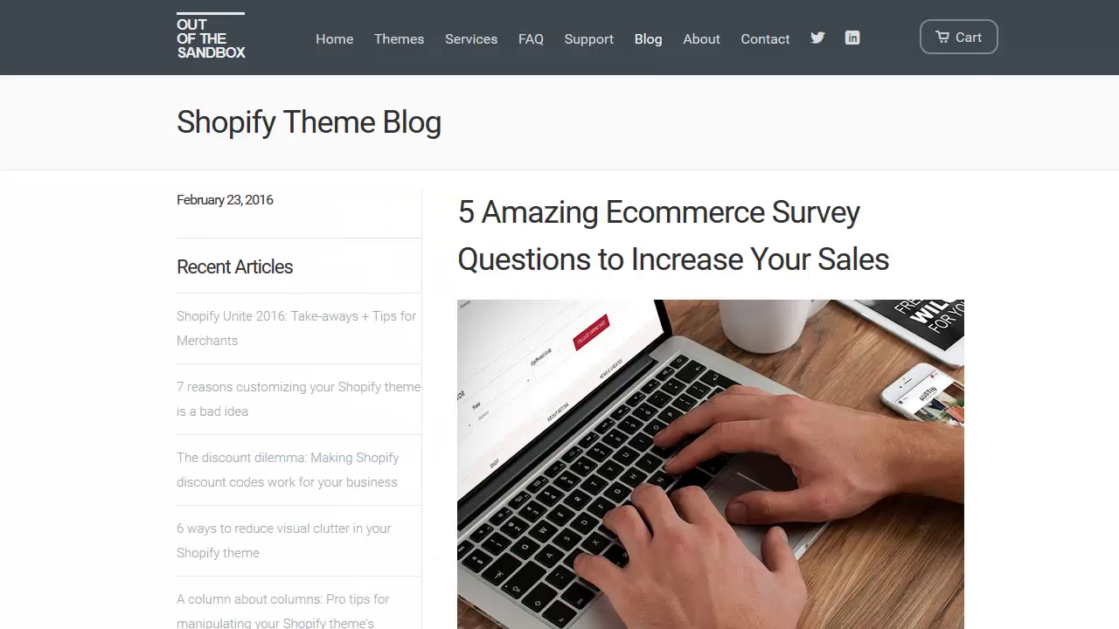
- Scroll the '5 Amazing Ecommerce Survey Questions' article to its three Related Posts and highlight them
{"action": "scroll", "coordinate": [560, 350], "scroll_direction": "down", "scroll_amount": 1}
{"action": "scroll", "coordinate": [559, 350], "scroll_direction": "down", "scroll_amount": 20}
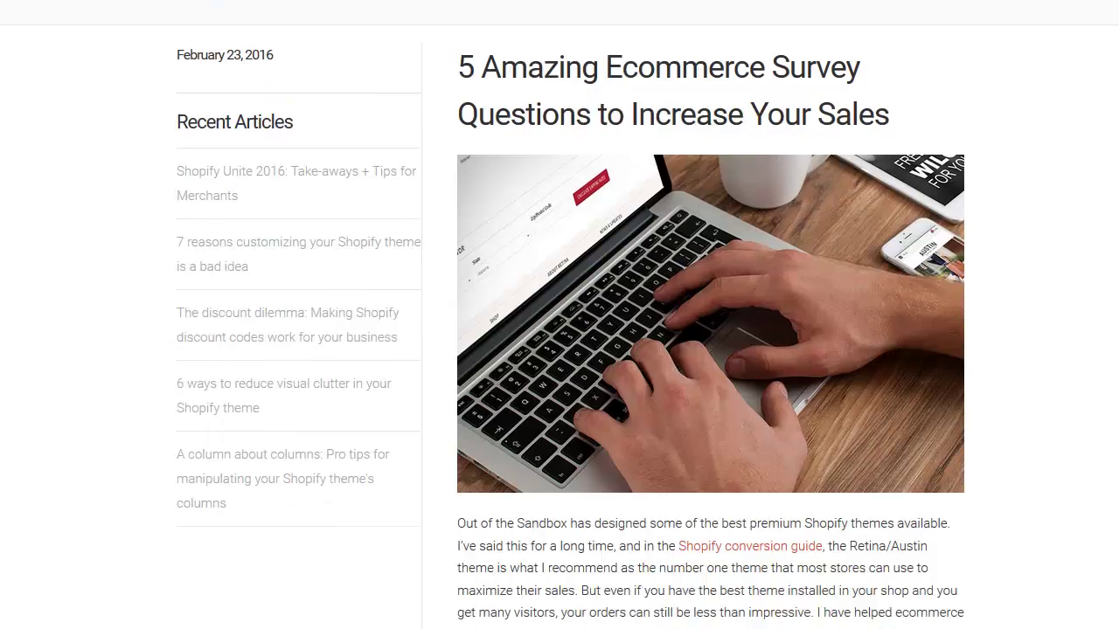
{"action": "scroll", "coordinate": [710, 349], "scroll_direction": "down", "scroll_amount": 10}
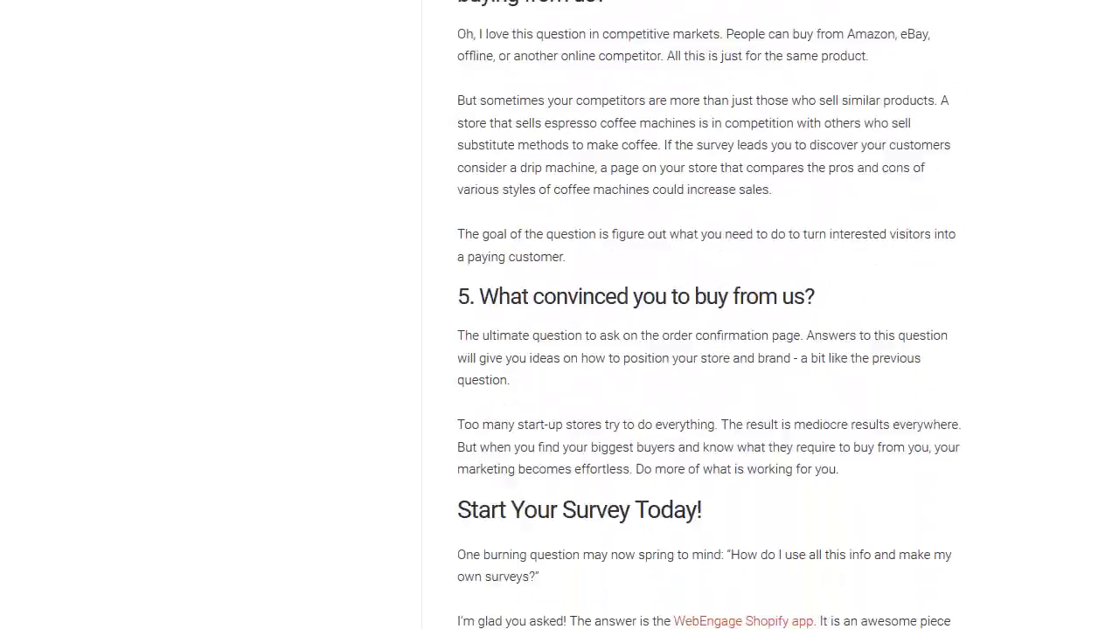
{"action": "scroll", "coordinate": [710, 315], "scroll_direction": "down", "scroll_amount": 4}
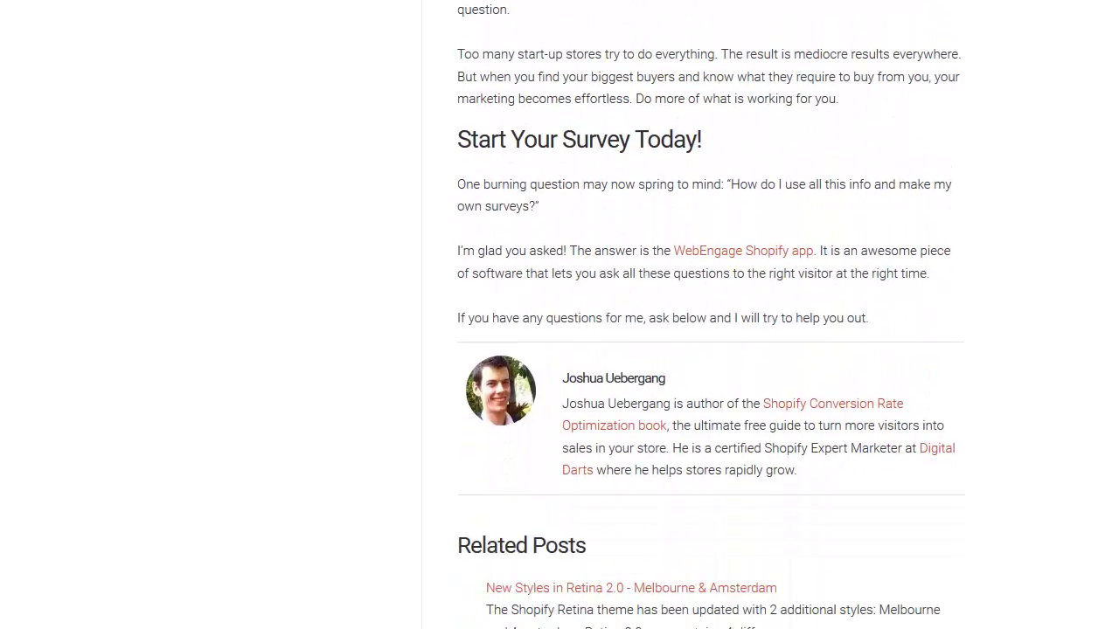
{"action": "scroll", "coordinate": [710, 350], "scroll_direction": "down", "scroll_amount": 1}
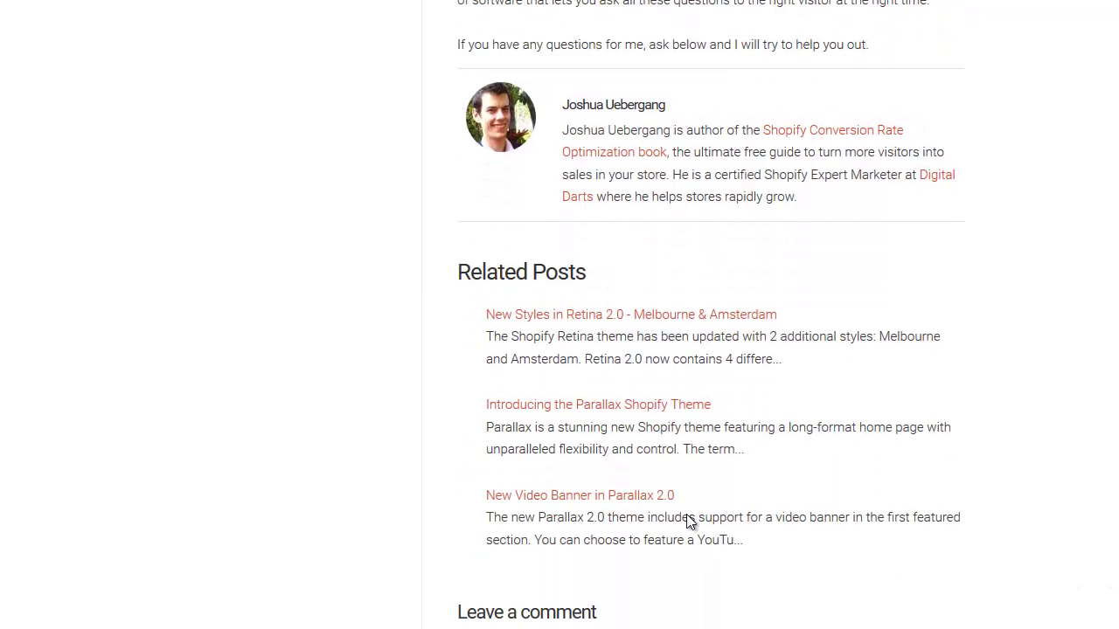
{"action": "left_click_drag", "start_coordinate": [704, 518], "coordinate": [741, 541]}
{"action": "left_click_drag", "start_coordinate": [628, 472], "coordinate": [482, 282]}
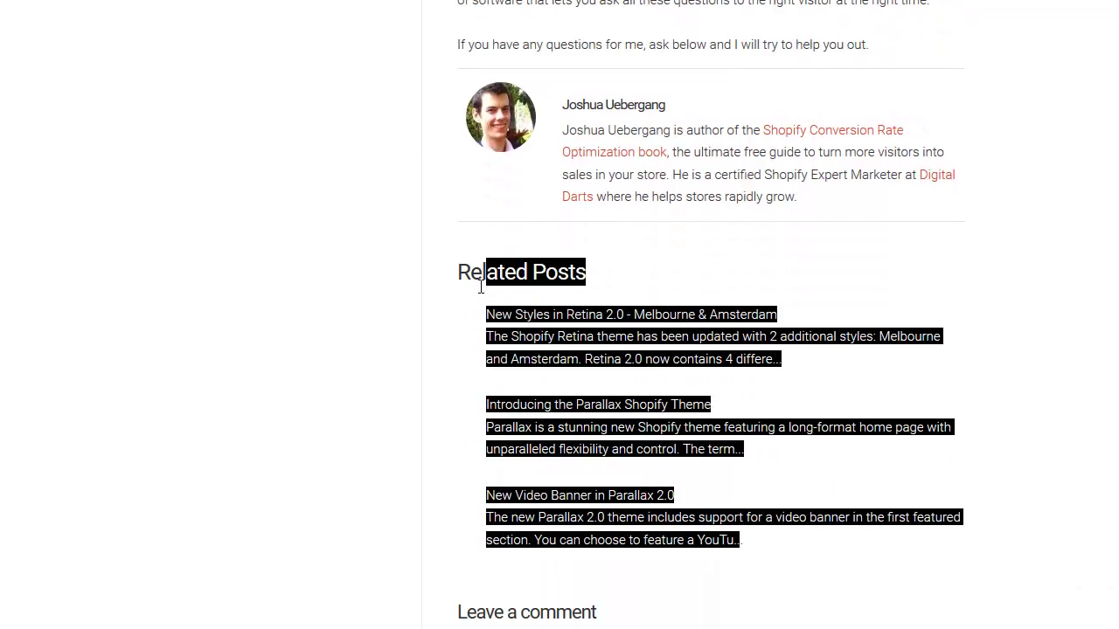
{"action": "left_click", "coordinate": [336, 302]}
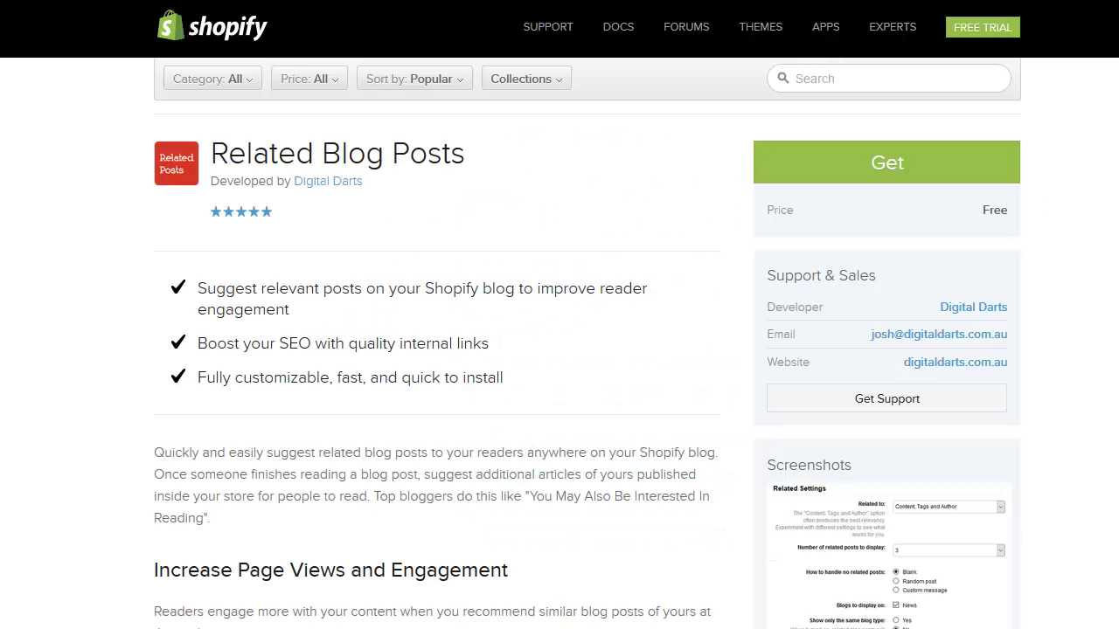
- Open Digital Darts' free Related Blog Posts listing in the Shopify App Store
{"action": "left_click", "coordinate": [309, 62]}
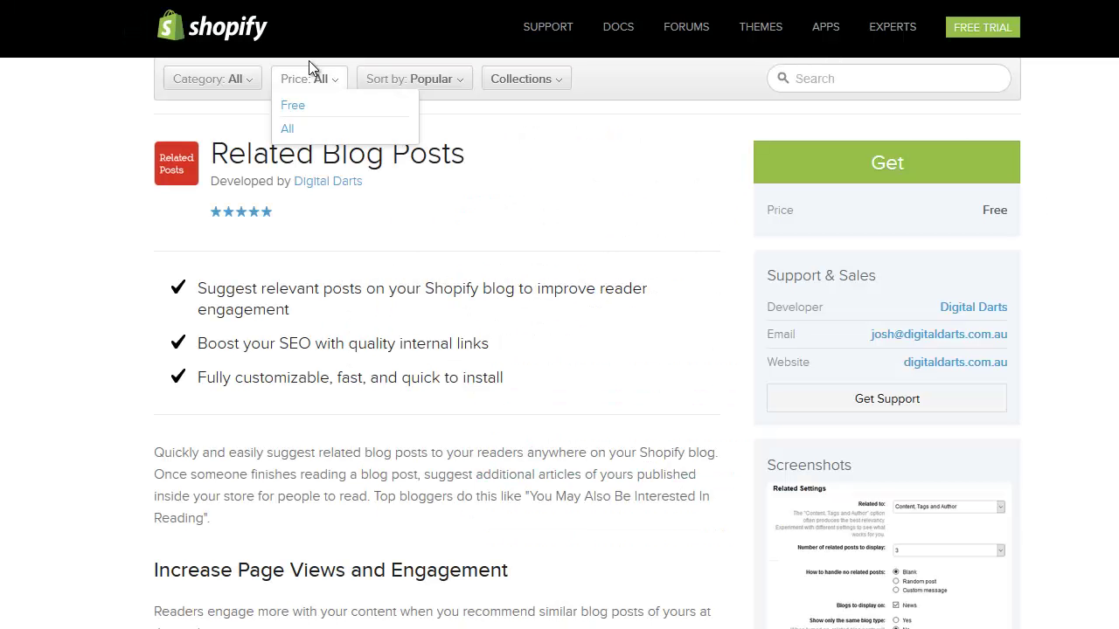